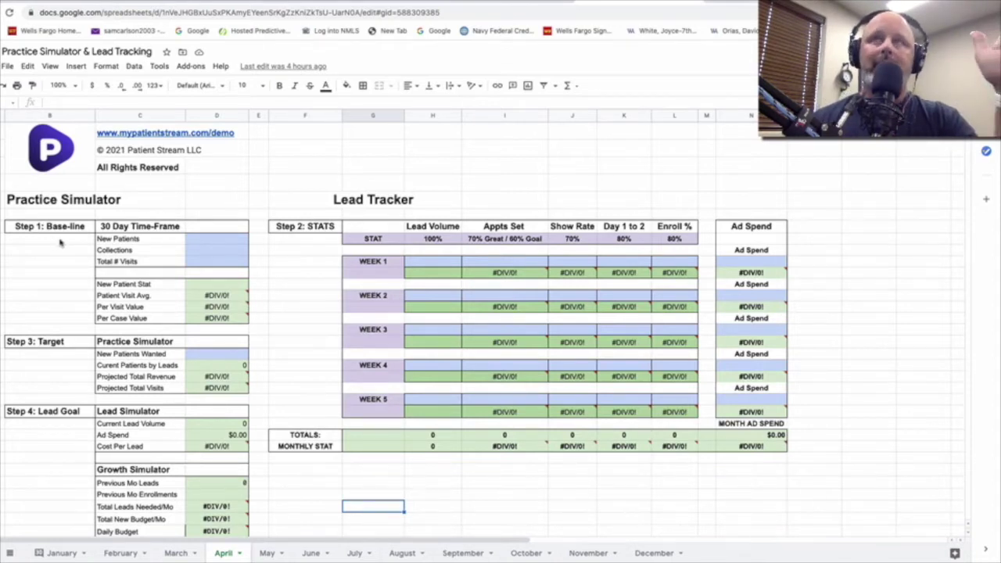
Fill in the April 30-day baseline with 30 new patients, 45000 in collections and 600 total visits.
click(208, 243)
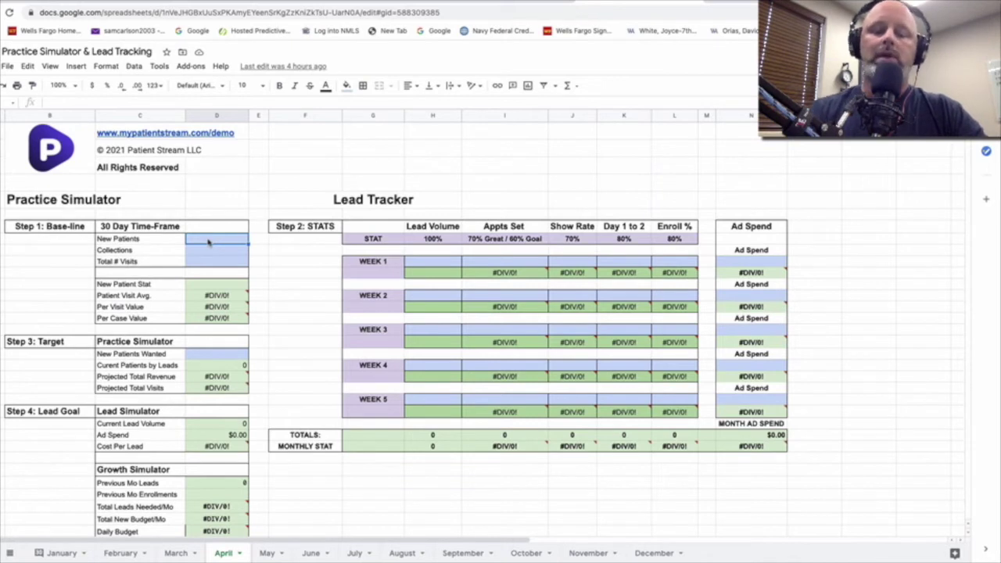
text(30)
key(Return)
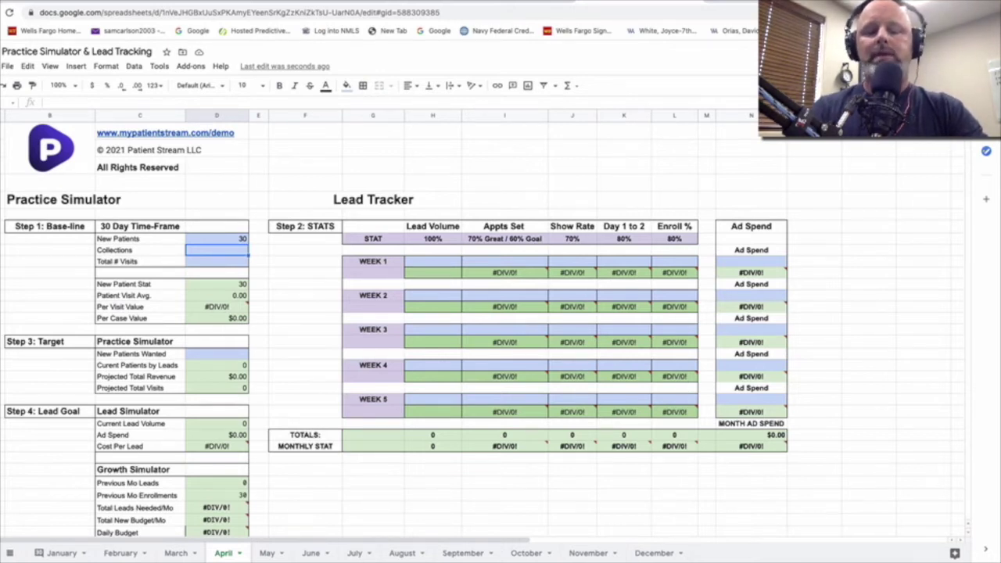
text(45000)
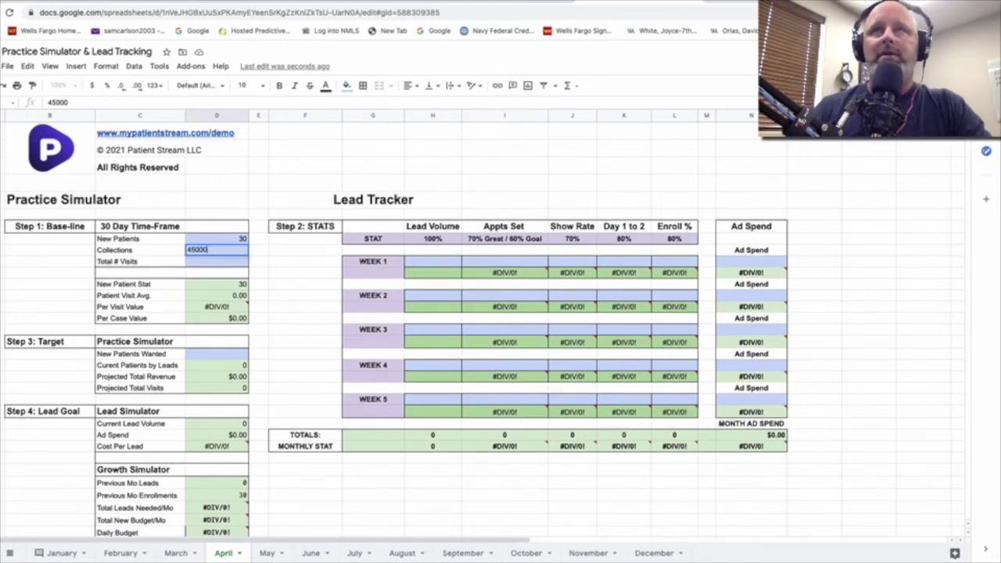
key(Return)
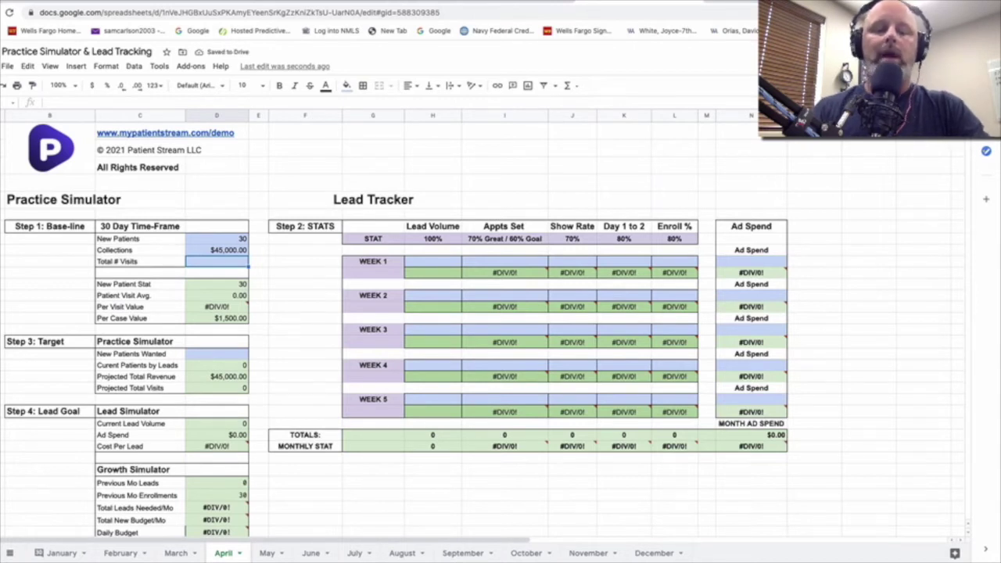
text(600)
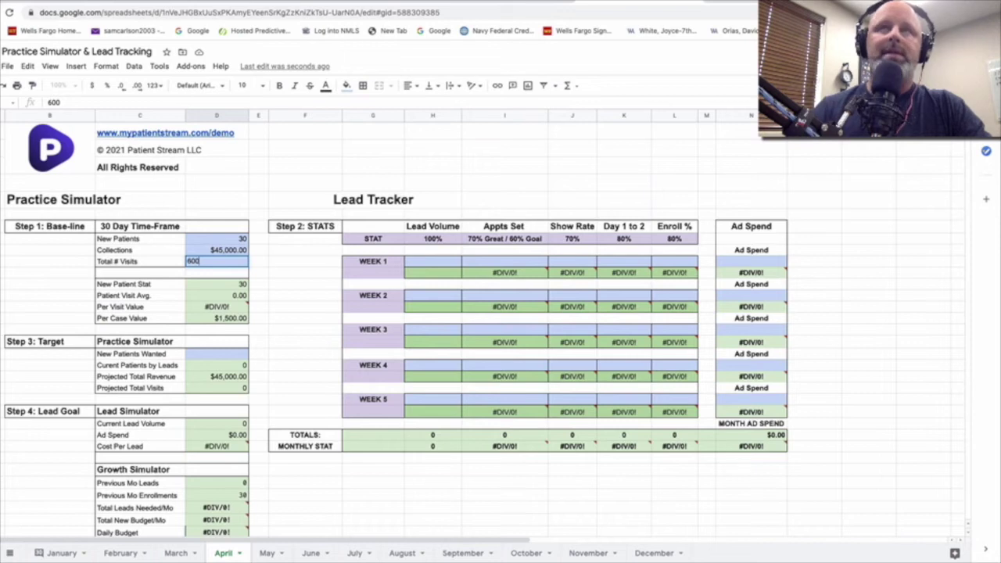
key(Tab)
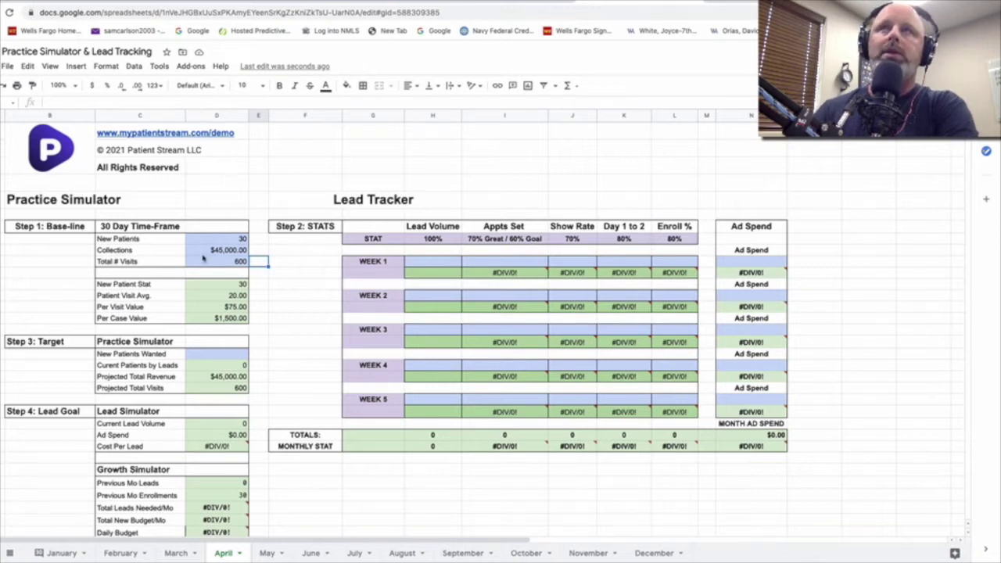
click(221, 285)
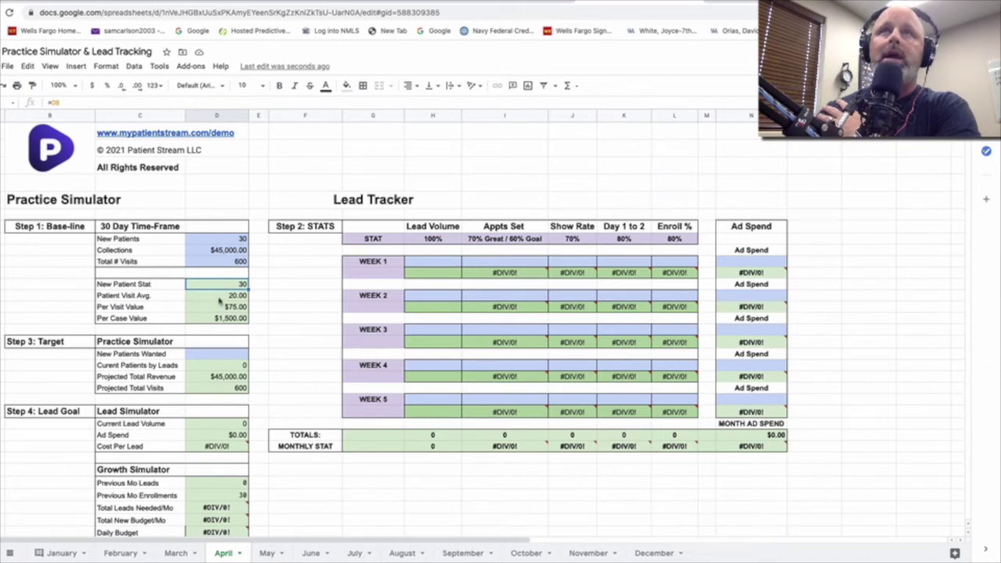
click(220, 297)
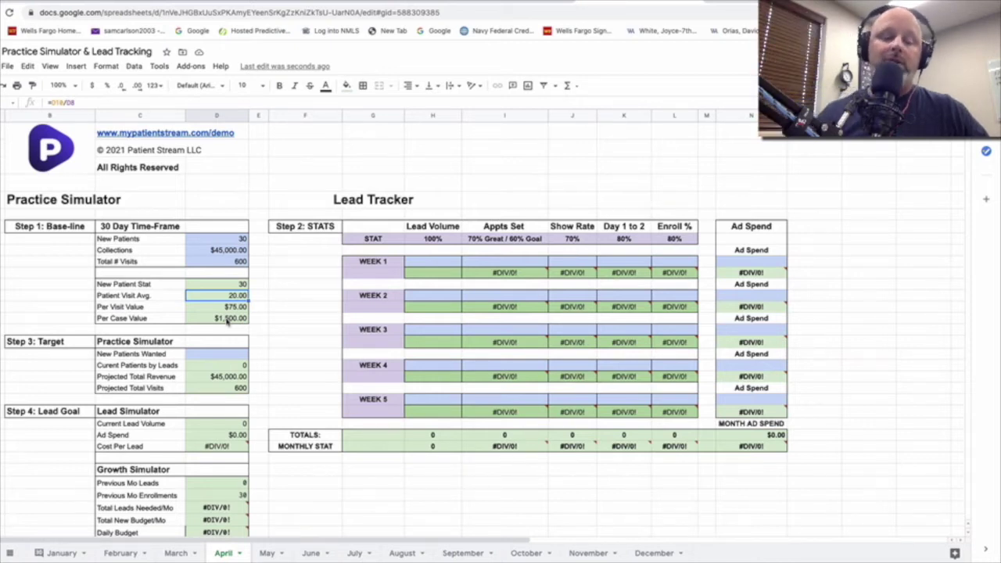
Record the Week 1 lead stats: lead volume 54, appointments set 30, shows 22, Day 1 to 2 count 17 and enrollments 12.
click(451, 266)
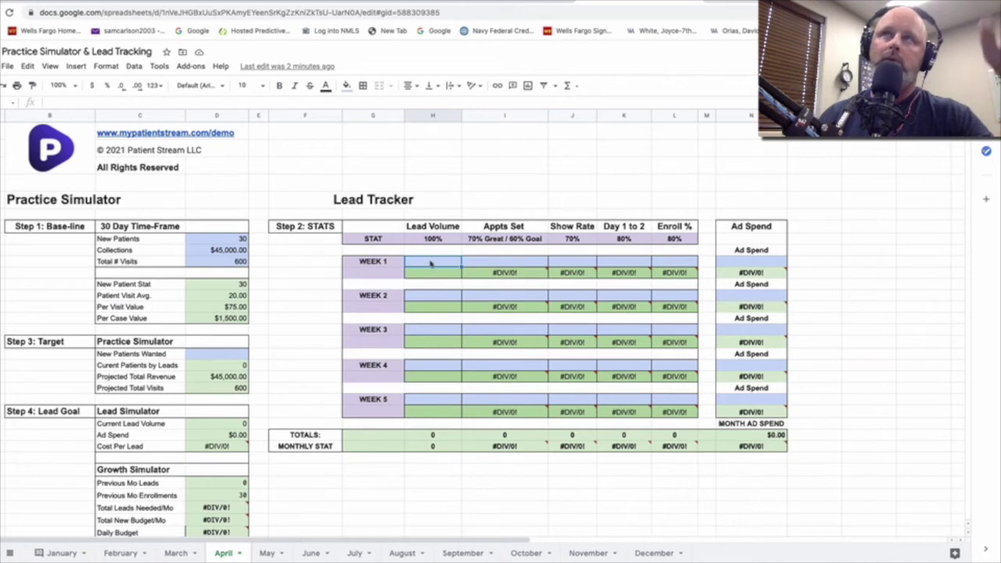
text(54)
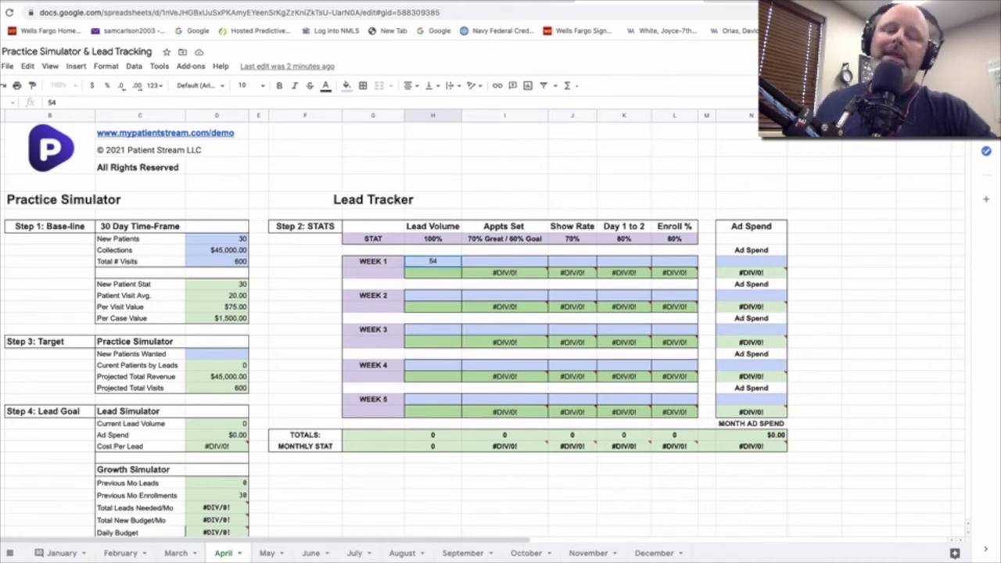
key(Tab)
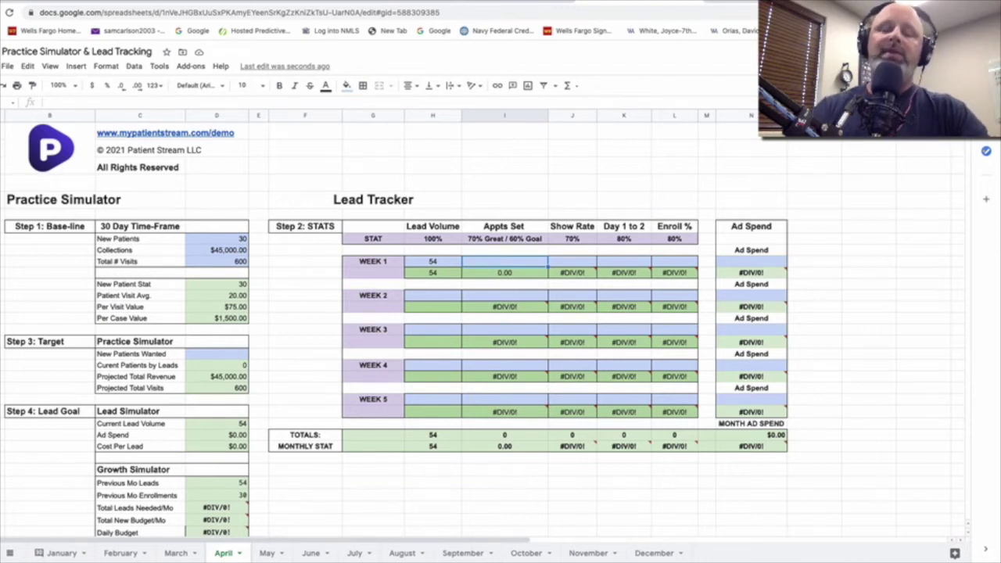
text(30)
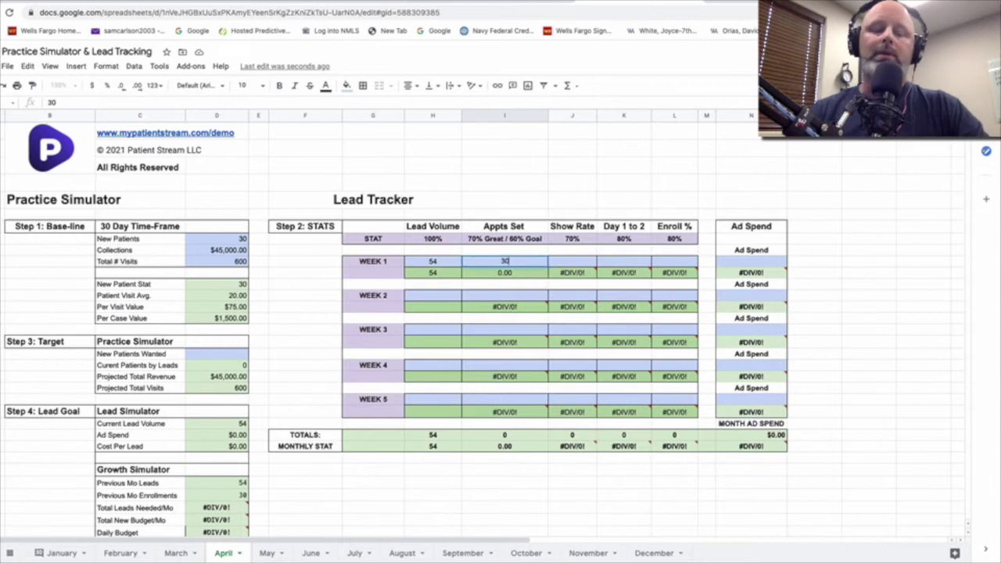
key(Tab)
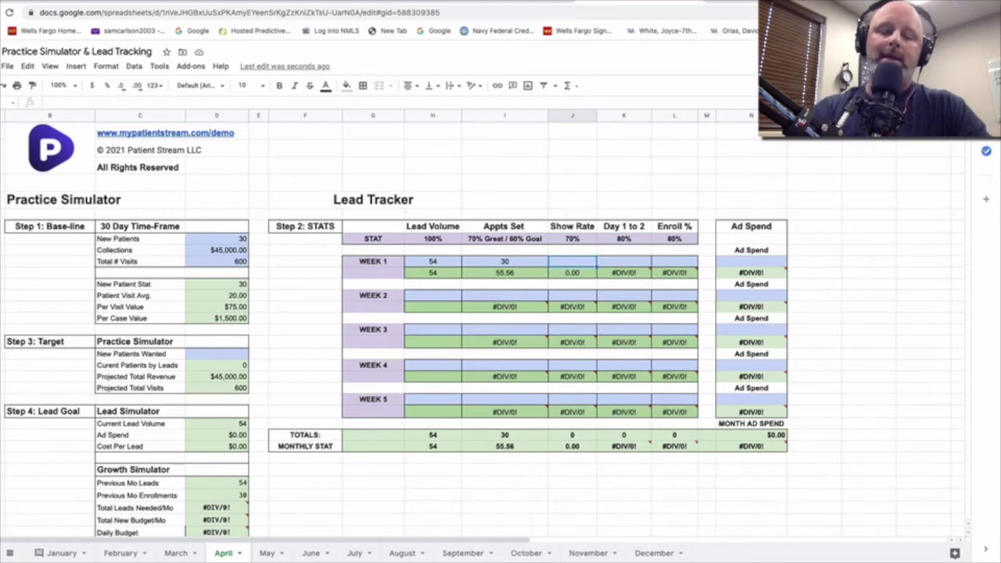
text(22)
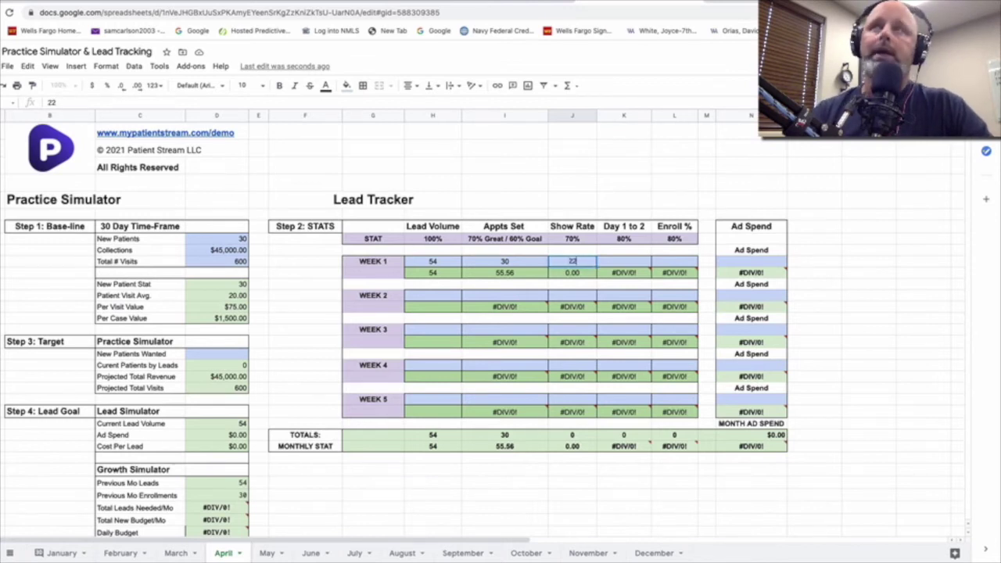
key(Tab)
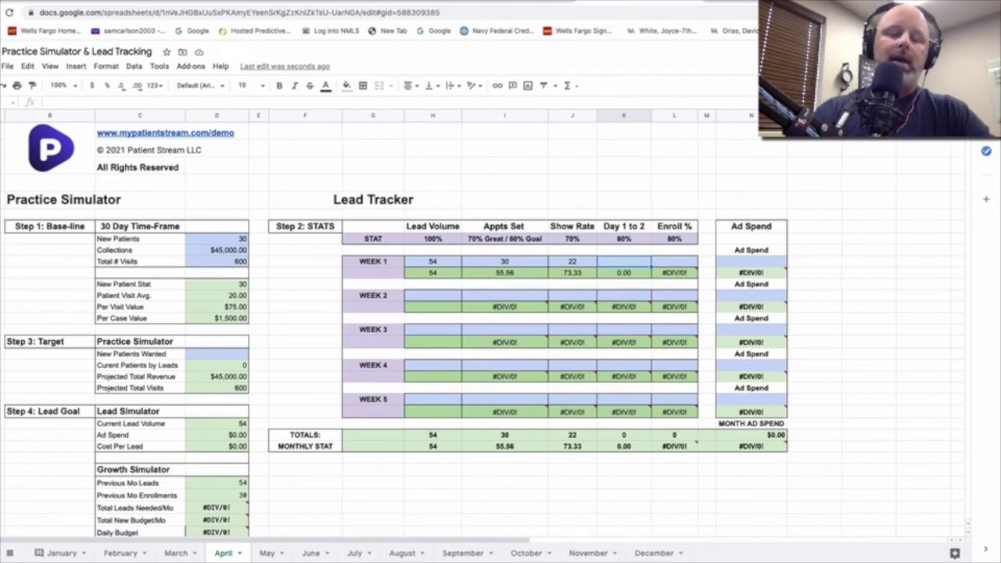
text(19)
key(BackSpace)
text(7)
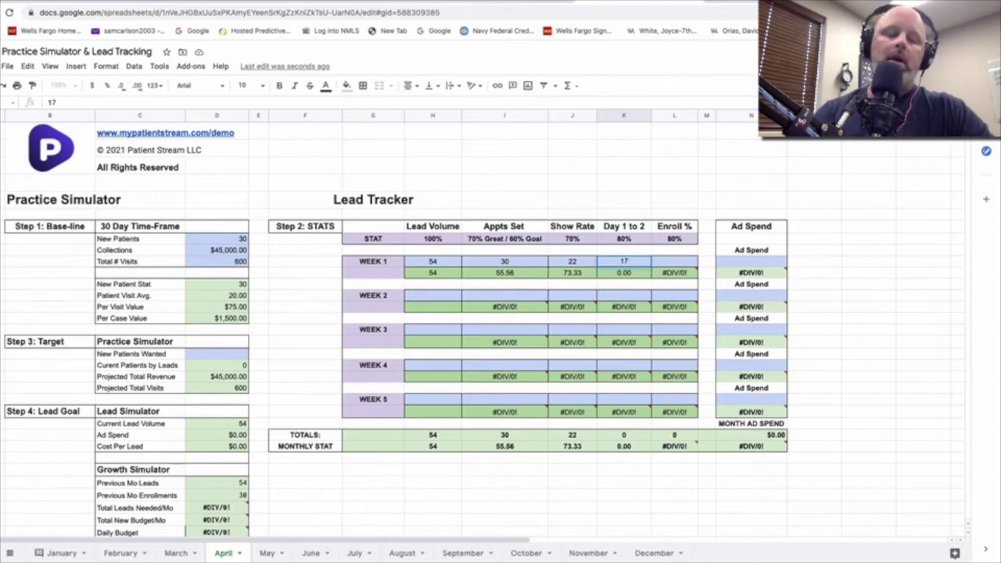
key(Tab)
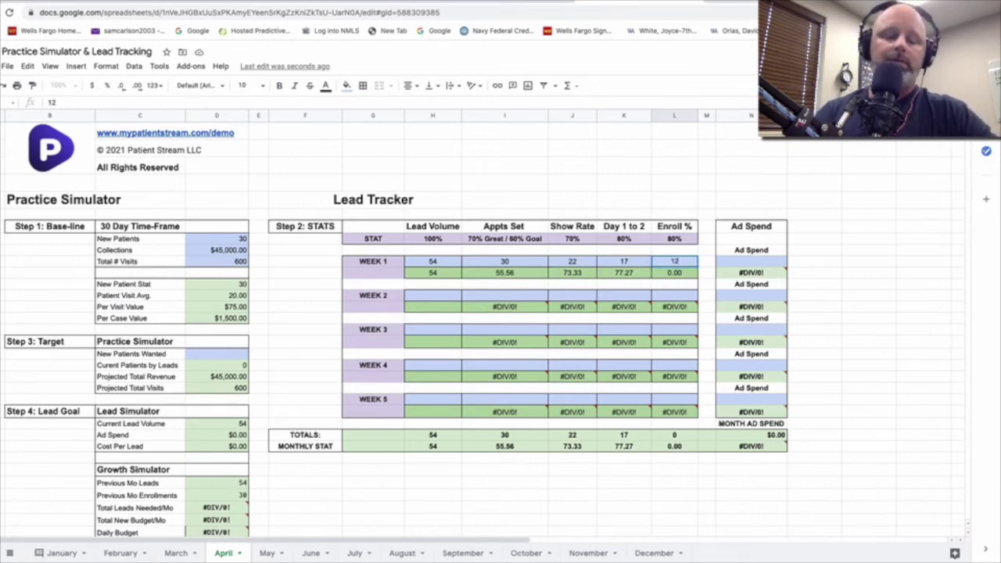
key(Tab)
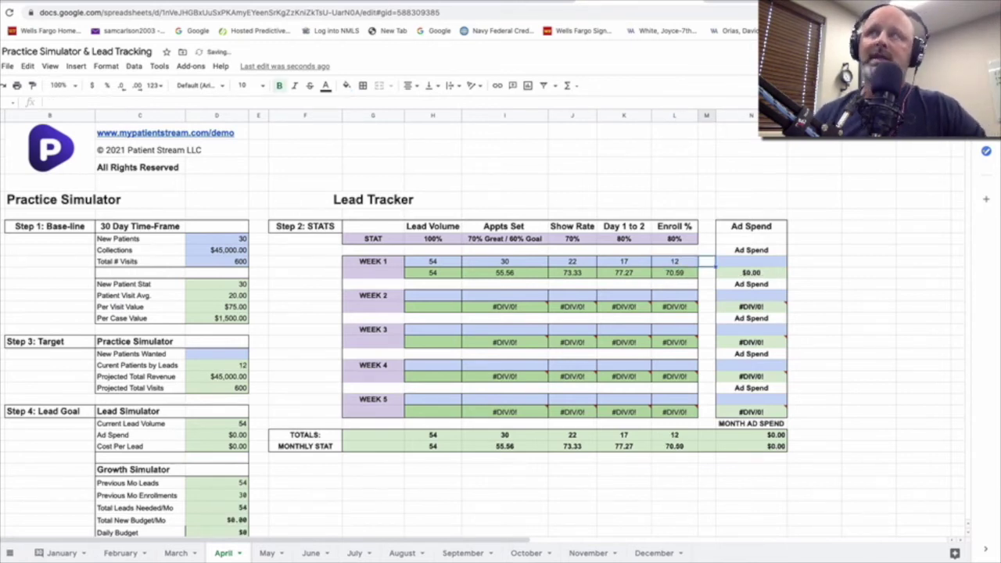
Enter 1500 as the Week 1 ad spend and check the formulas for the appointment rate and spend per enrollment.
click(756, 264)
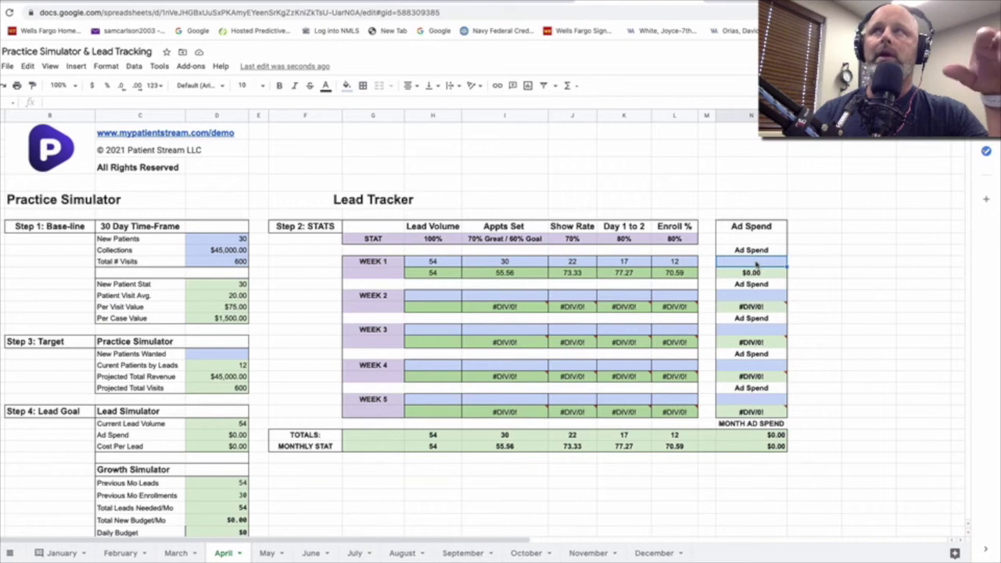
text(15)
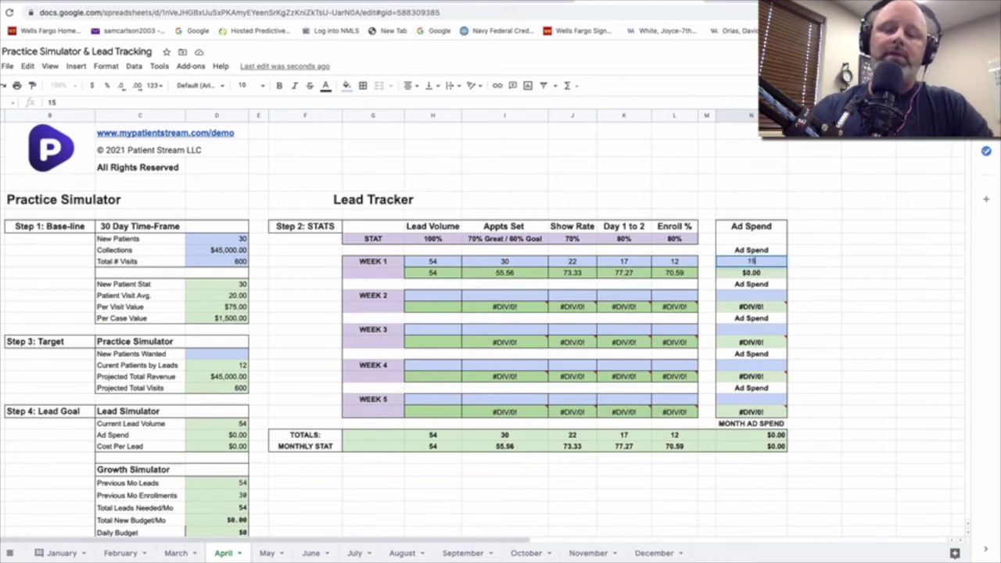
text(00)
key(Tab)
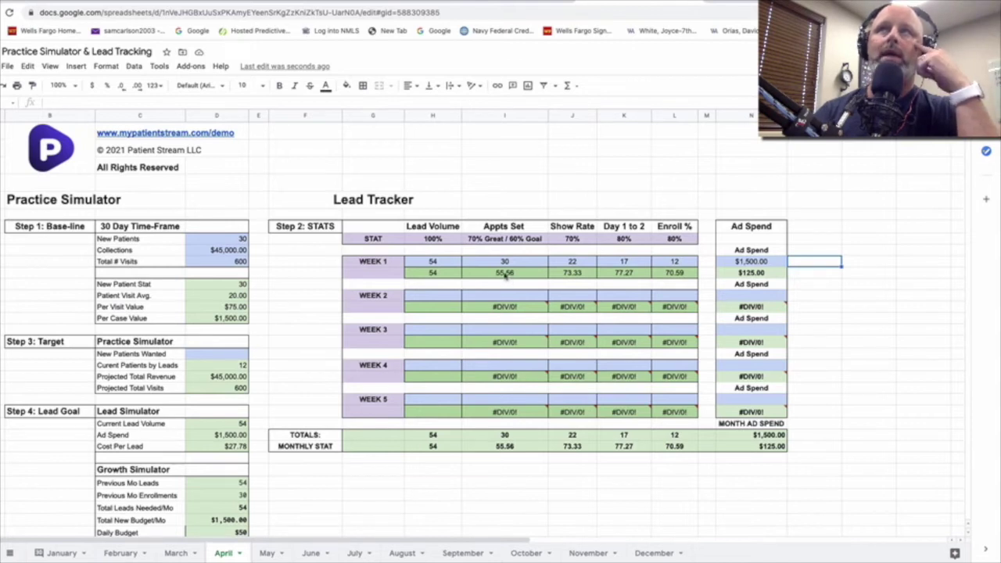
click(506, 273)
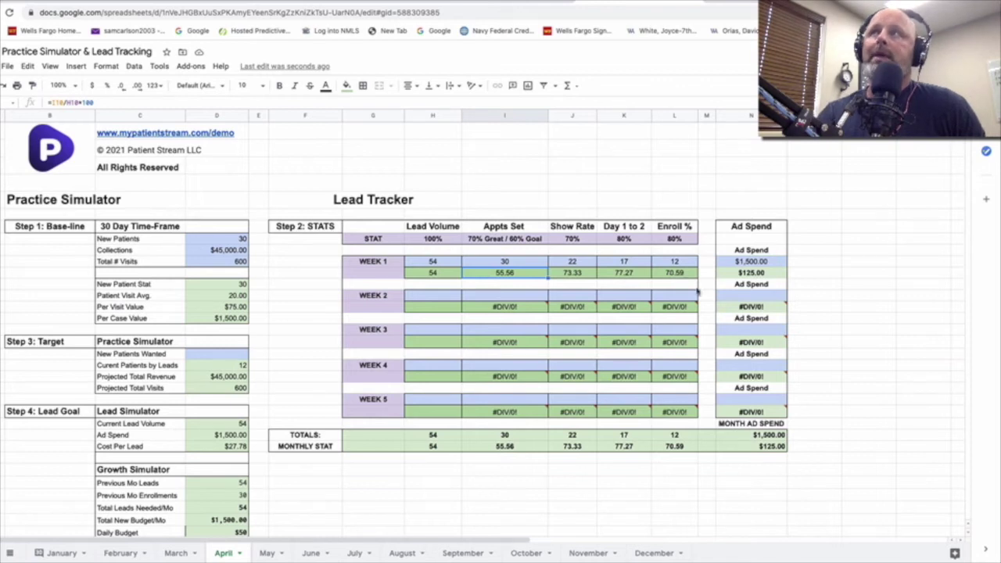
click(753, 273)
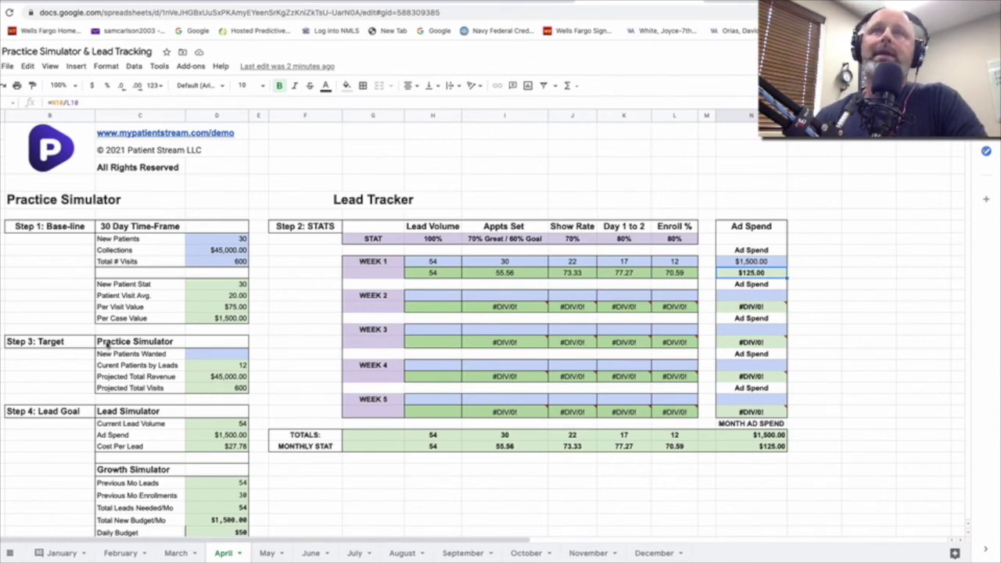
Set the New Patients Wanted target in the Practice Simulator to 25.
click(240, 356)
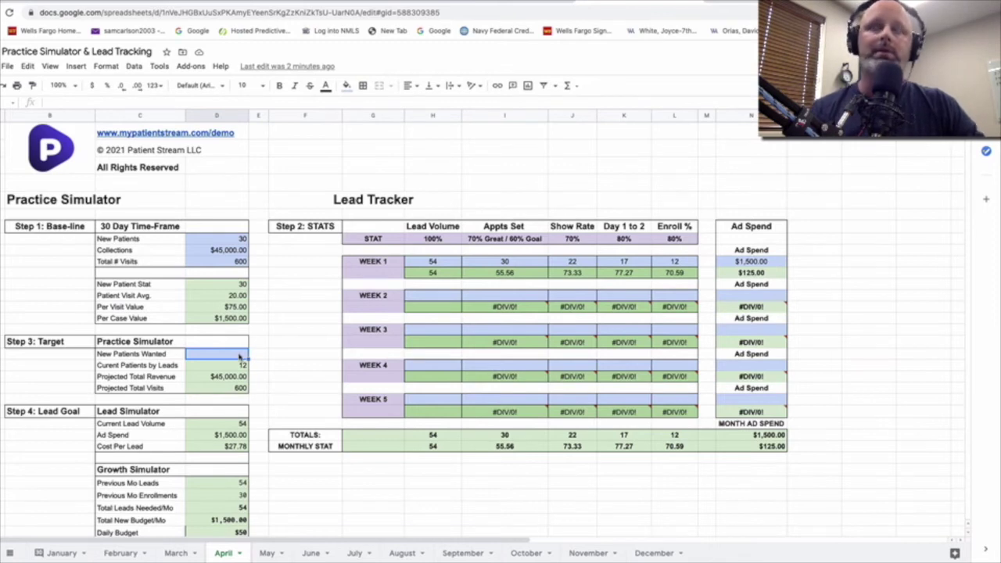
text(25)
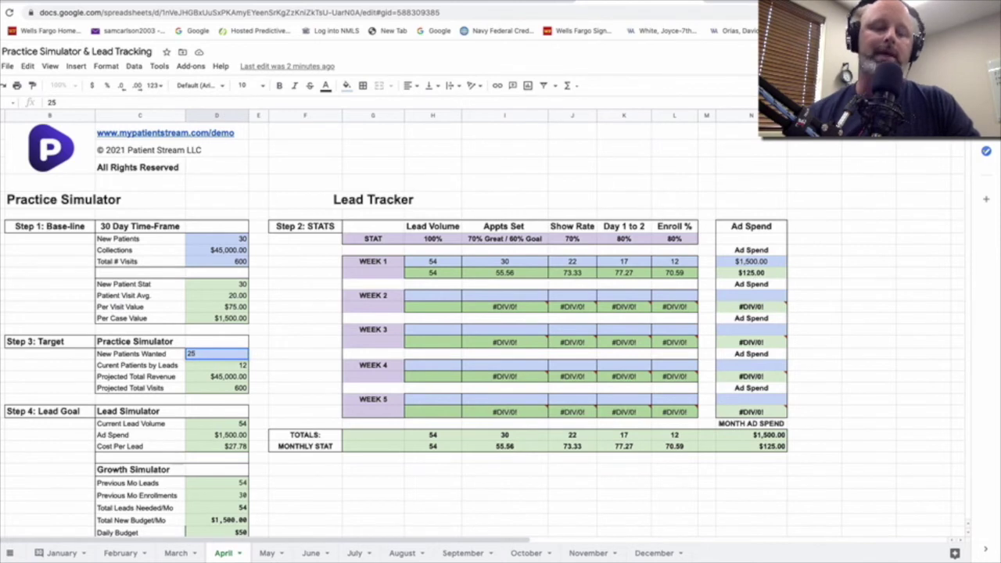
key(Tab)
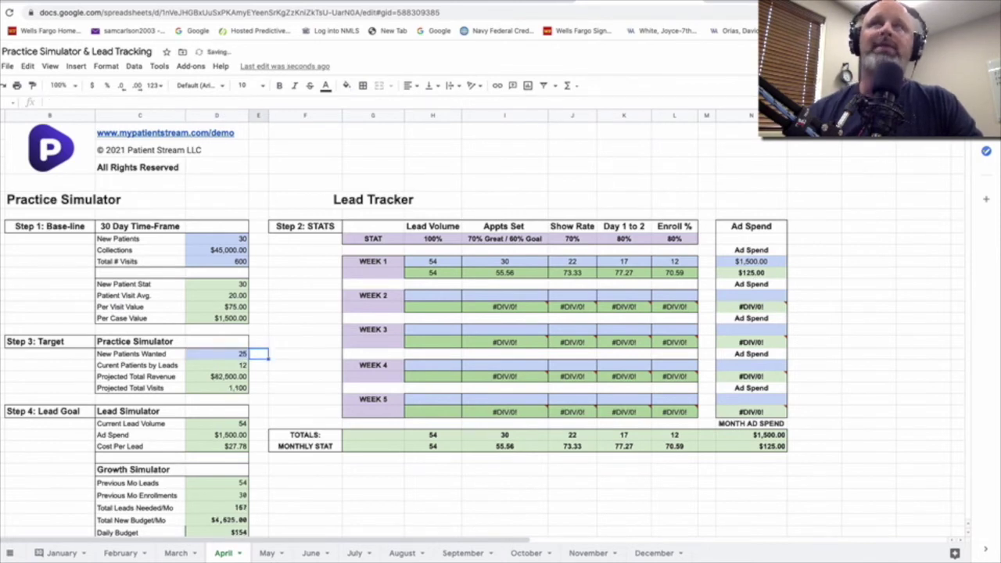
Change the New Patients Wanted target to 26.
click(243, 354)
text(26)
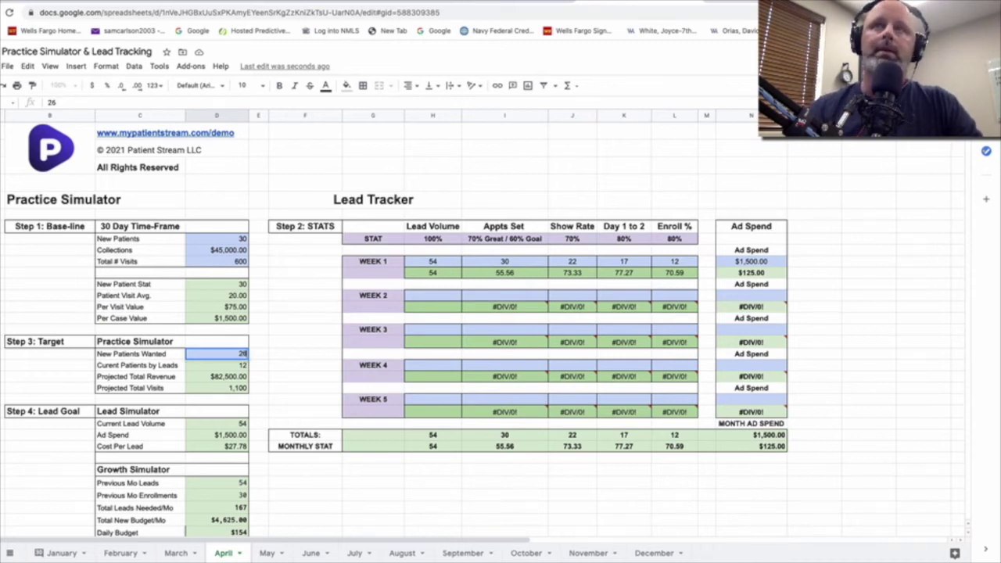
key(Tab)
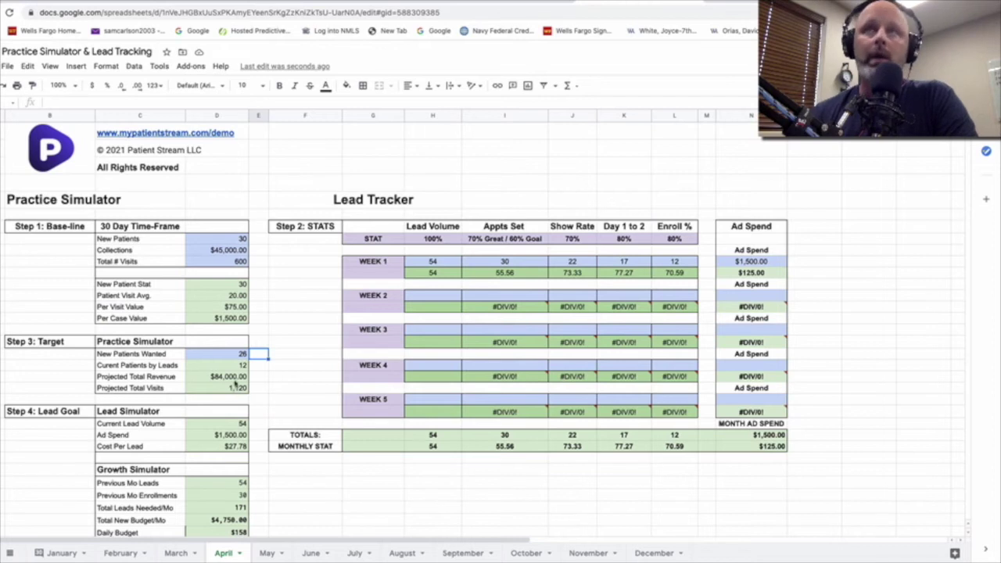
Examine the Lead Simulator's volume, spend and cost per lead, the Growth Simulator's leads needed and daily budget, and the Week 1 appointments.
scroll(229, 452, down, 1)
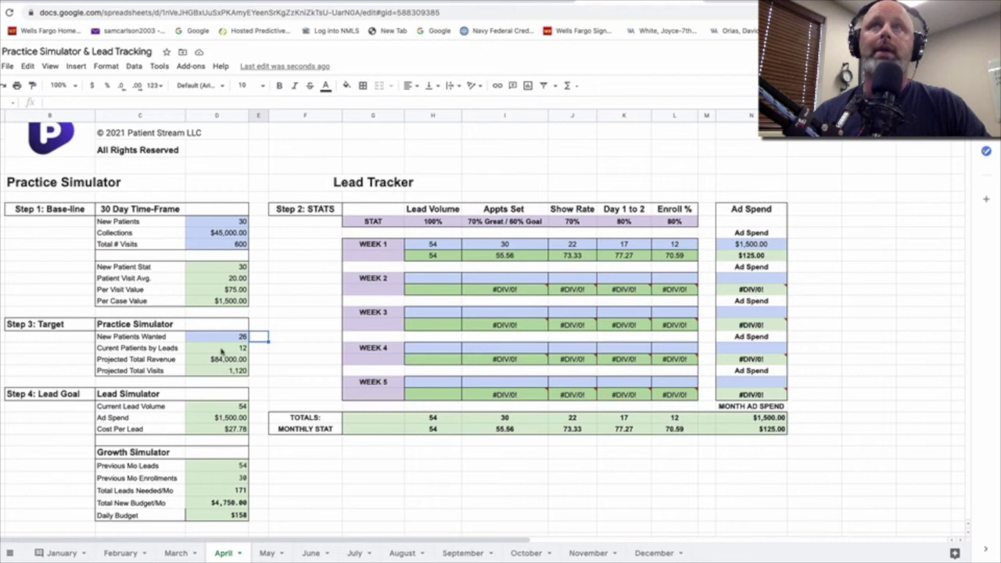
click(223, 408)
click(222, 420)
click(222, 432)
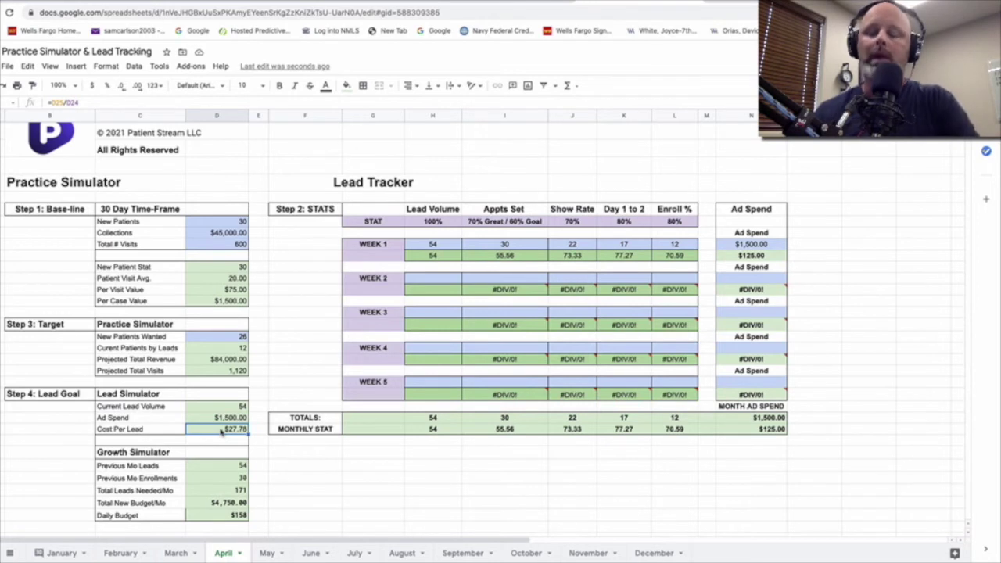
click(222, 491)
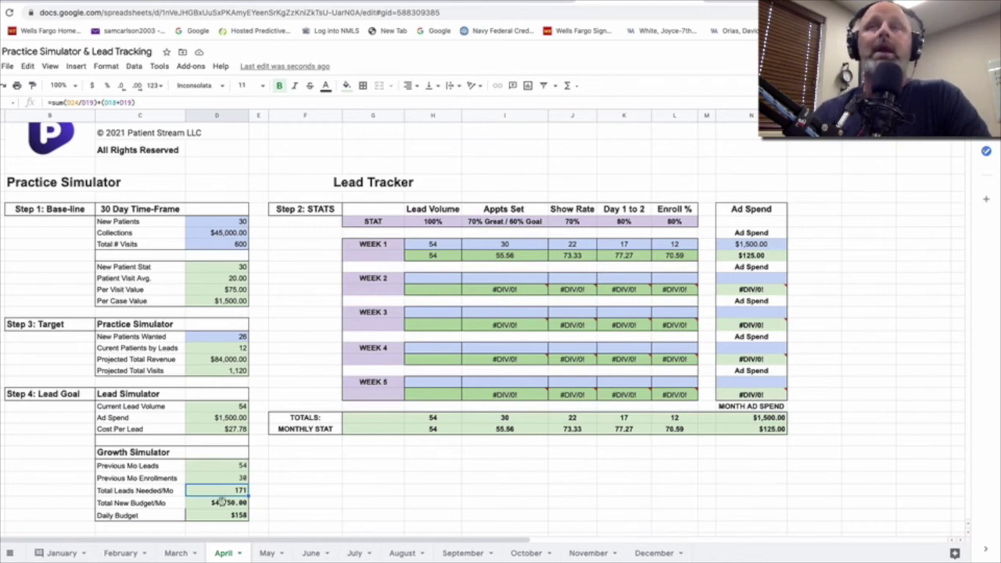
click(233, 516)
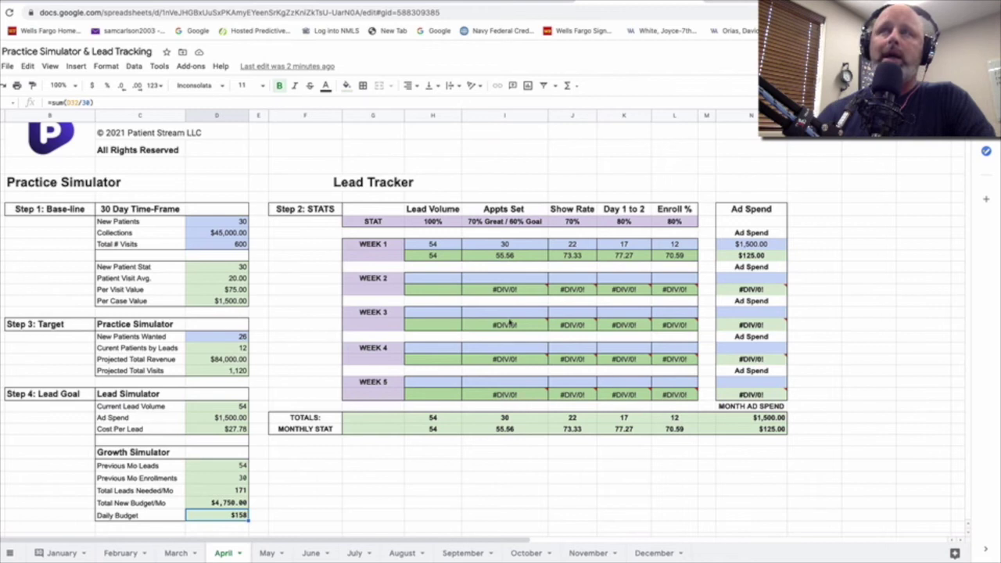
mouse_move(508, 323)
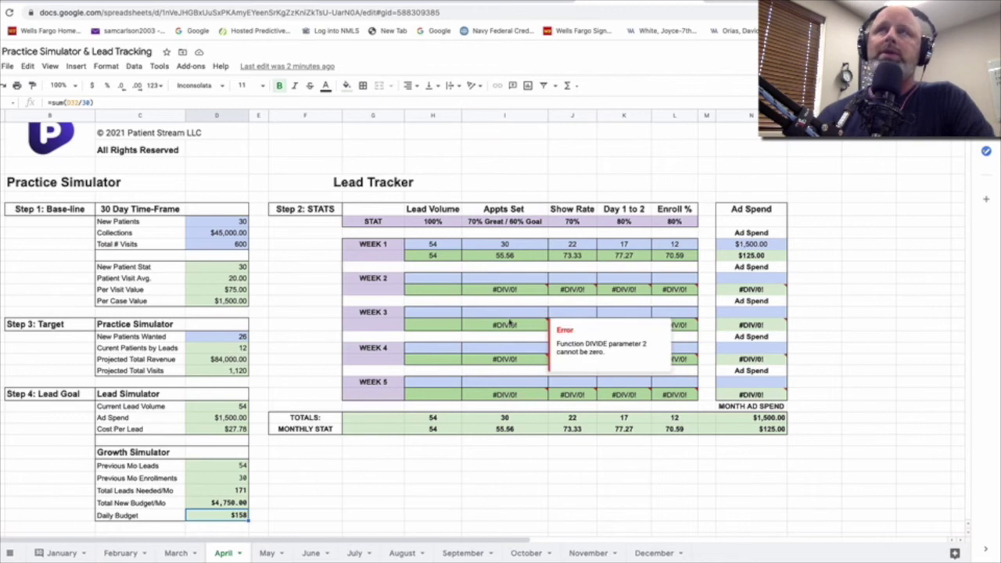
click(535, 182)
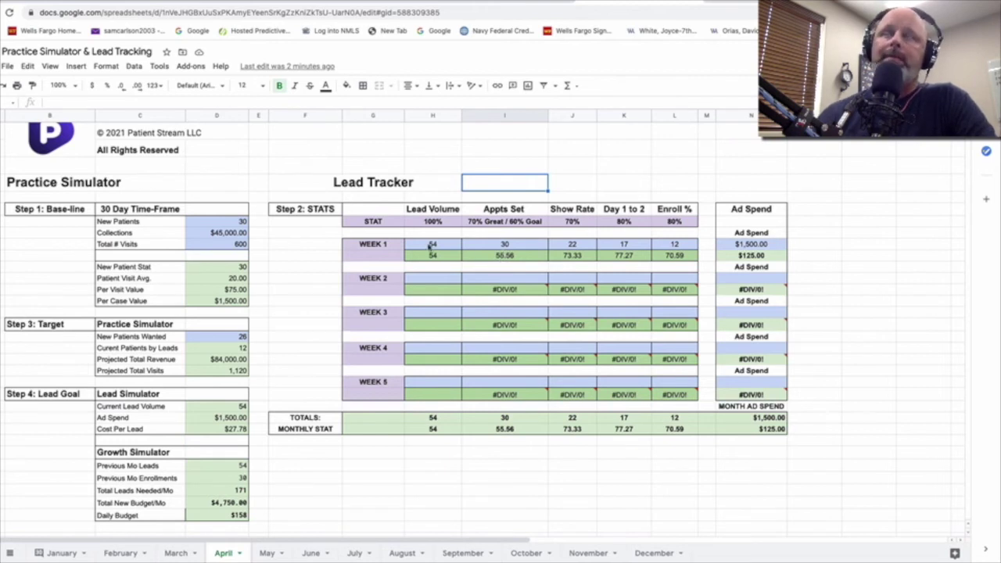
click(512, 248)
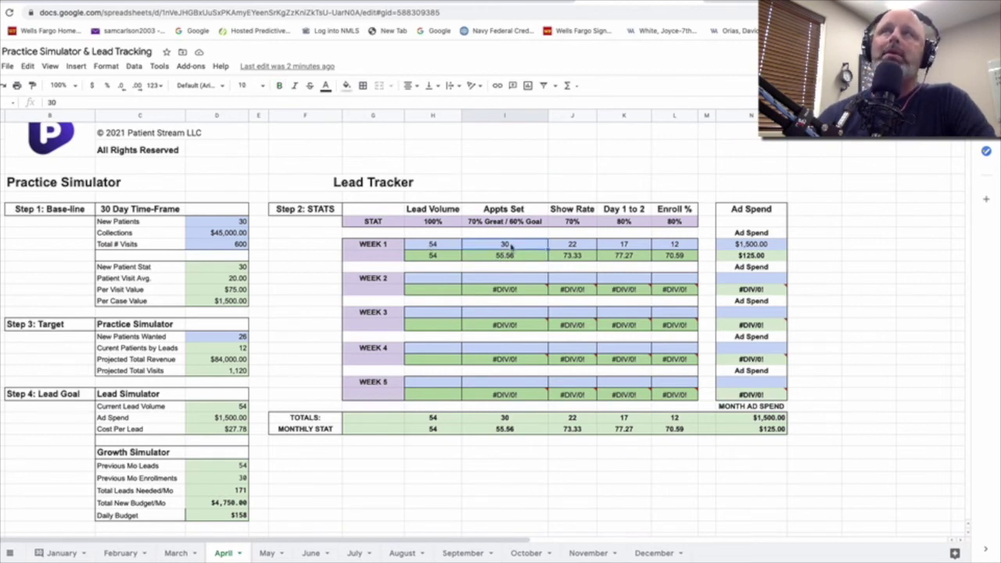
Change the Week 1 Appts Set count in the Lead Tracker to 37.
double_click(512, 247)
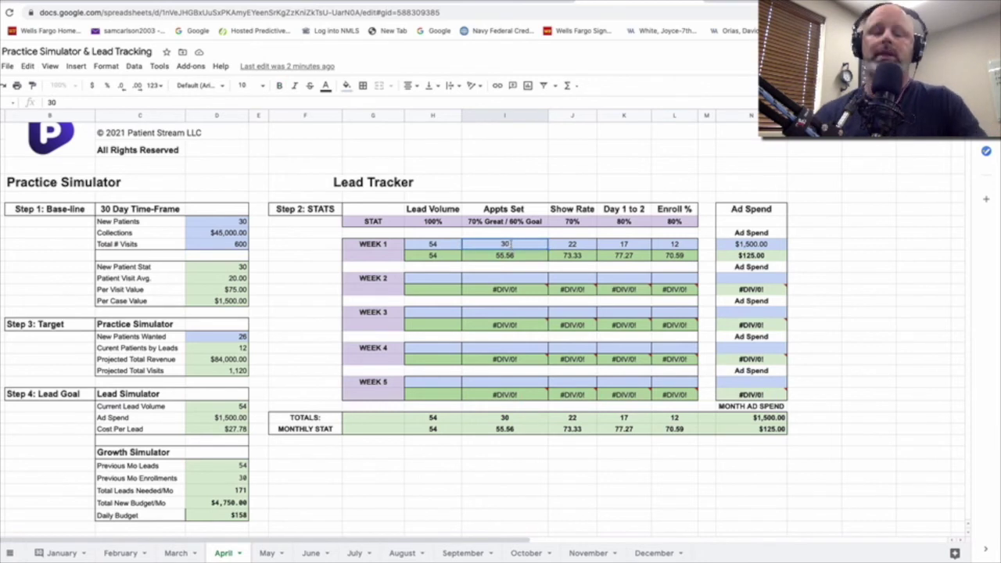
key(BackSpace)
text(37)
key(BackSpace)
key(BackSpace)
text(7)
key(Tab)
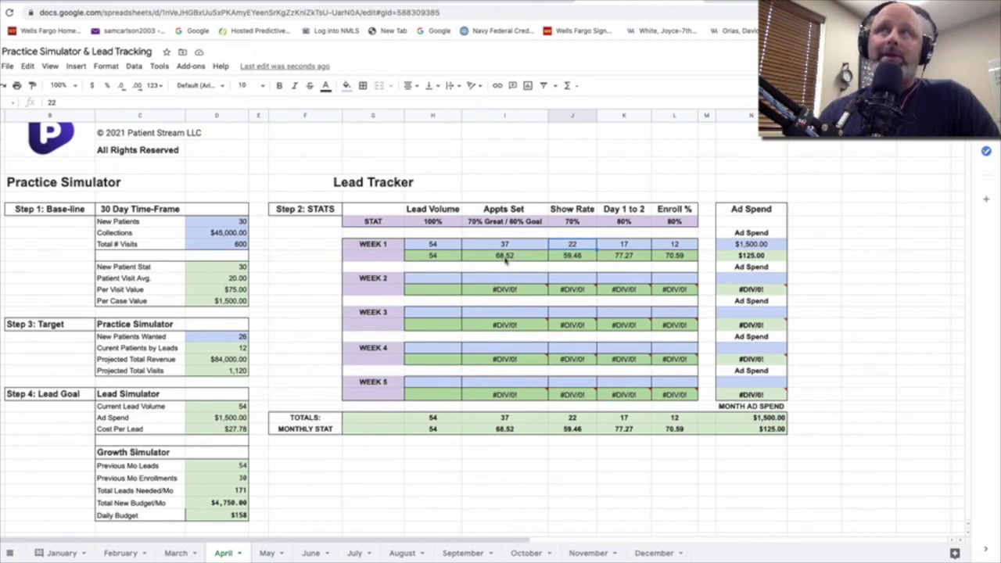
Change the Week 1 Show Rate entry in the Lead Tracker to 26.
double_click(581, 244)
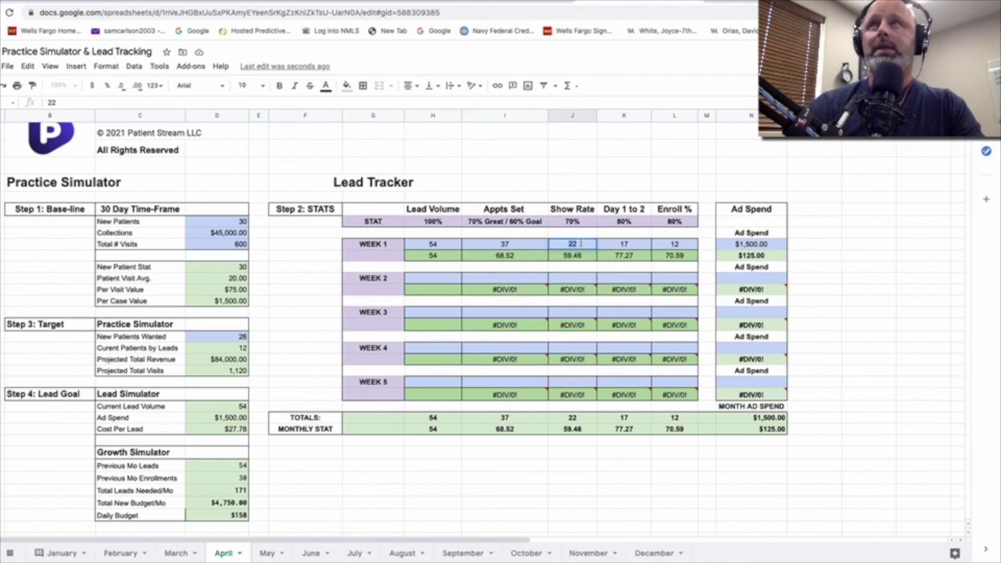
key(BackSpace)
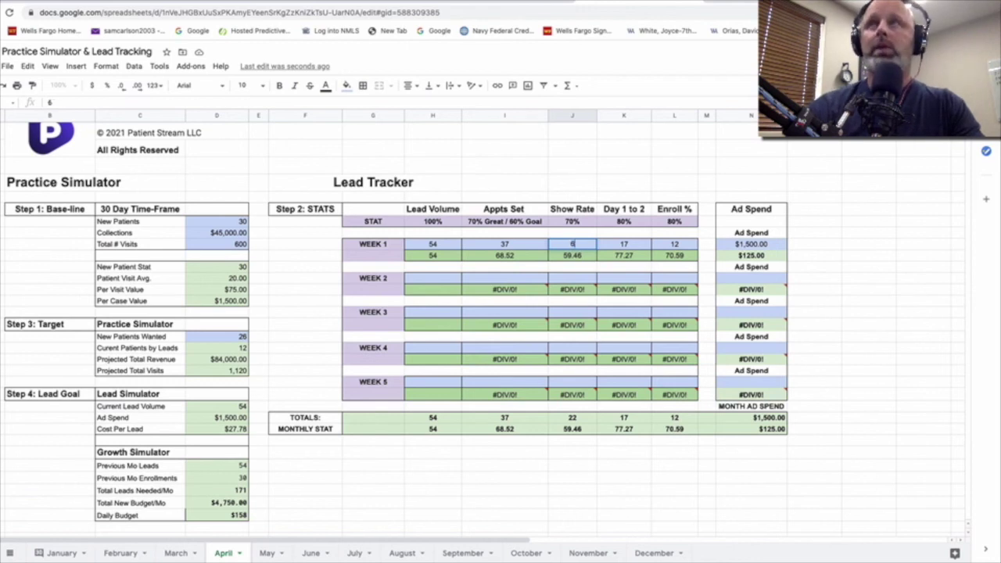
key(BackSpace)
text(26)
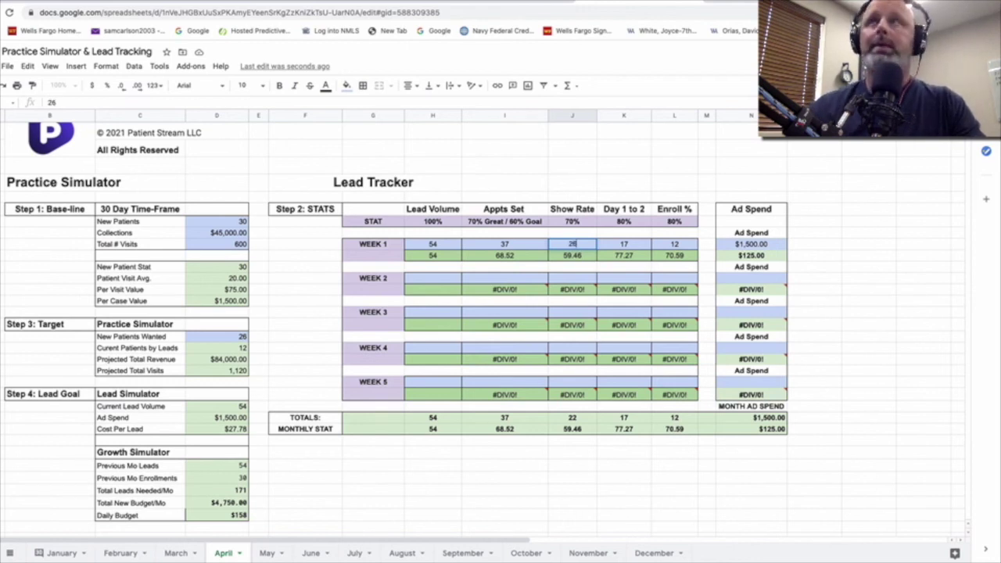
key(Tab)
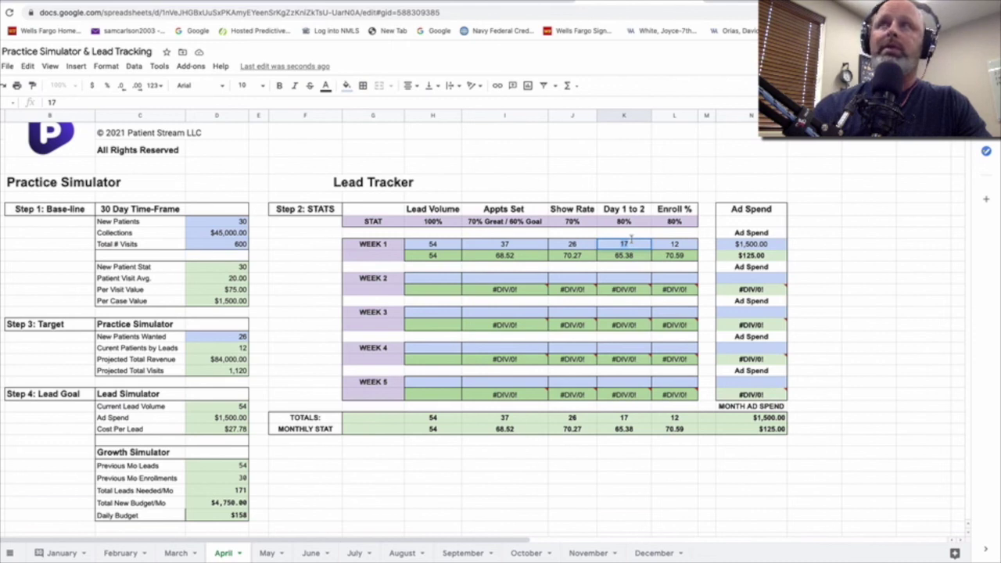
Set the Week 1 Day 1 to 2 entry to 21 and the Enroll % entry to 16.
text(21)
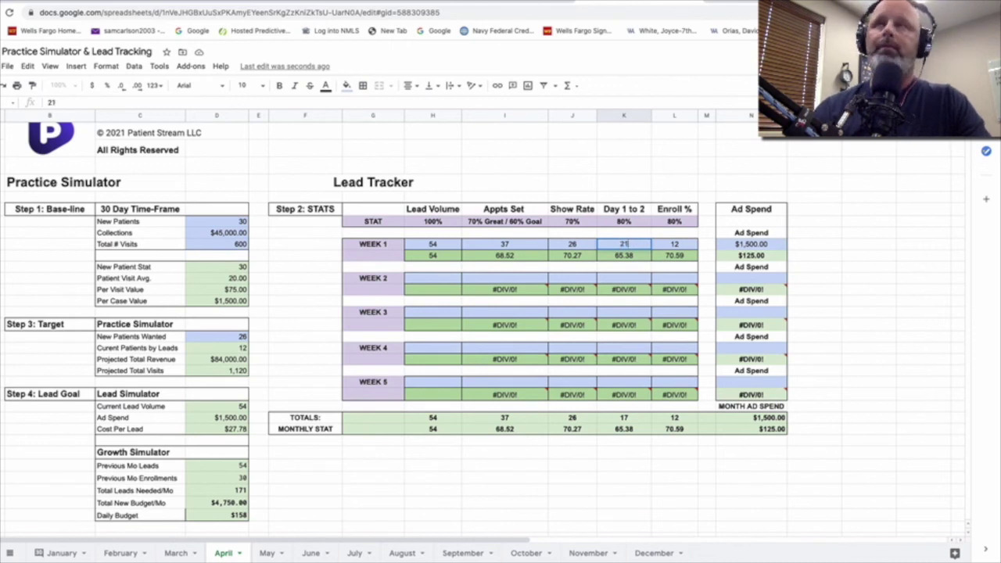
key(Tab)
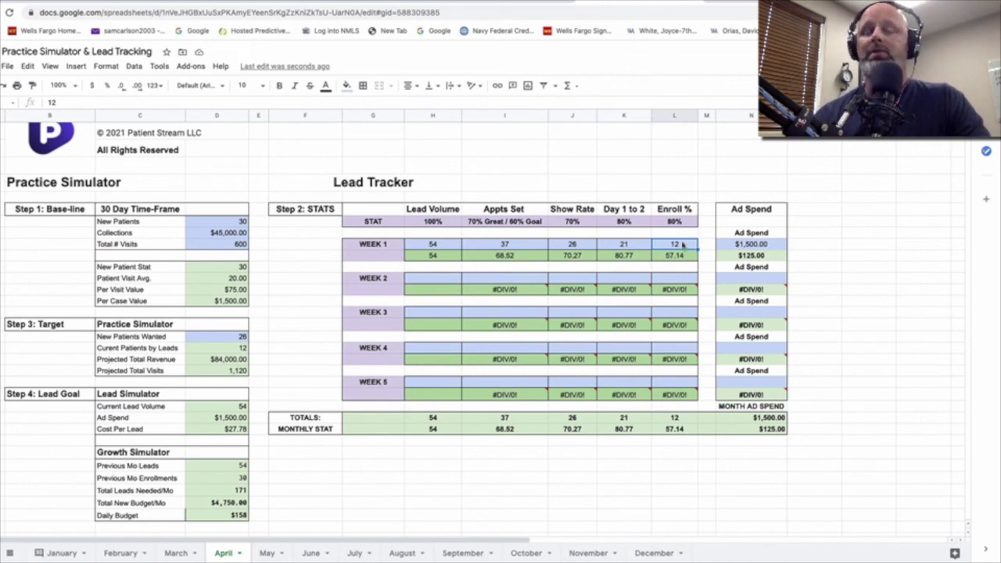
double_click(682, 245)
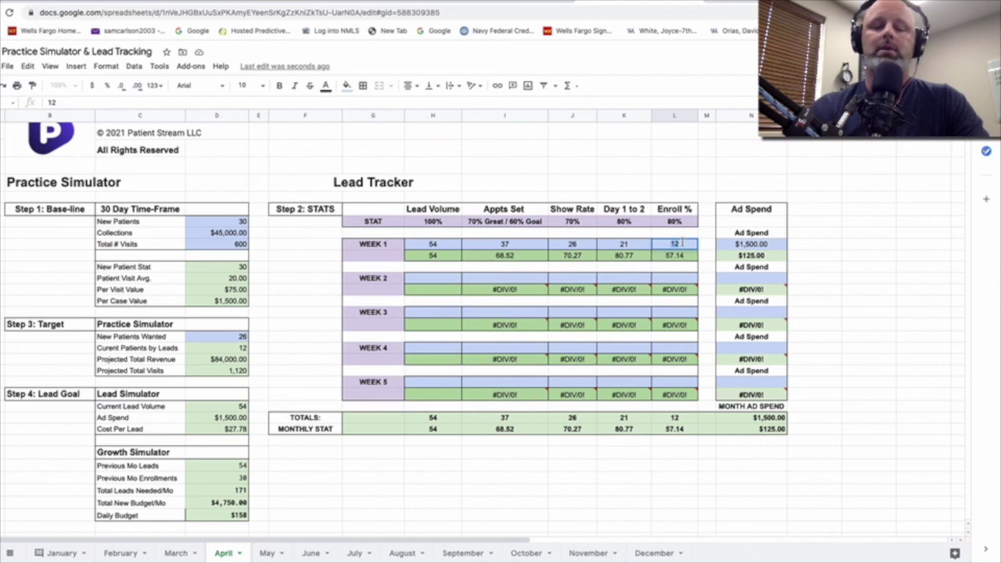
key(BackSpace)
text(6)
key(Tab)
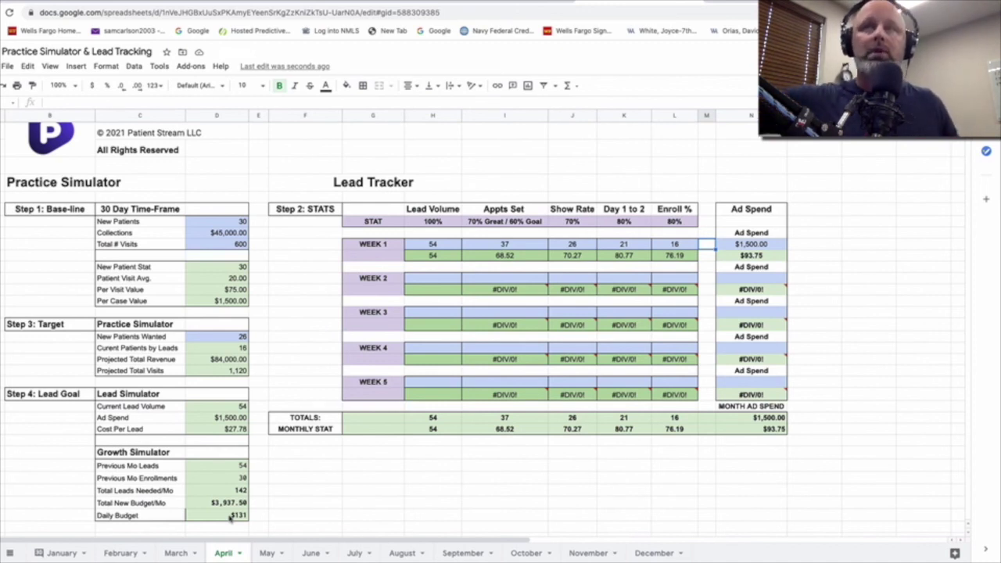
Look at the May sheet and return to the April sheet.
click(274, 553)
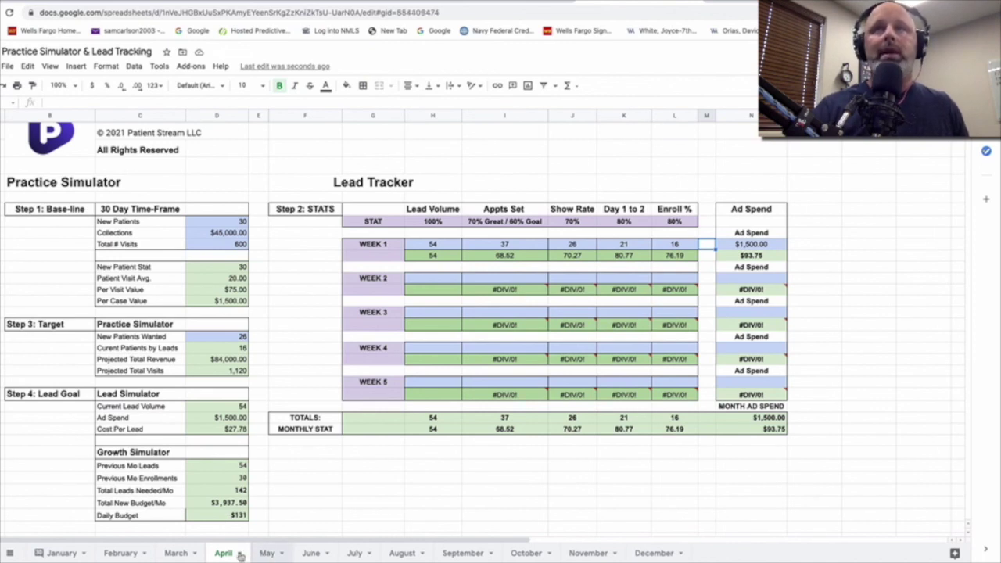
click(225, 554)
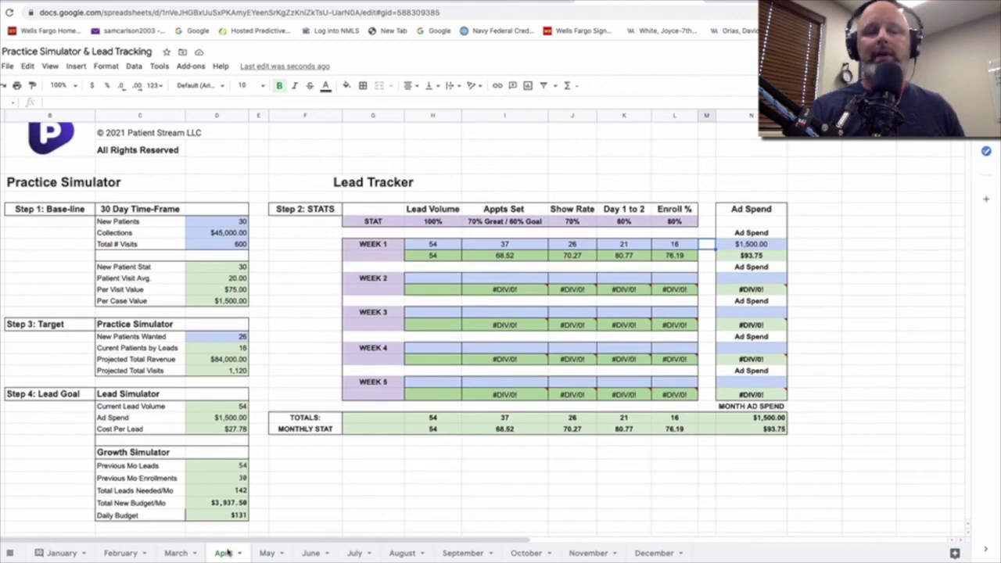